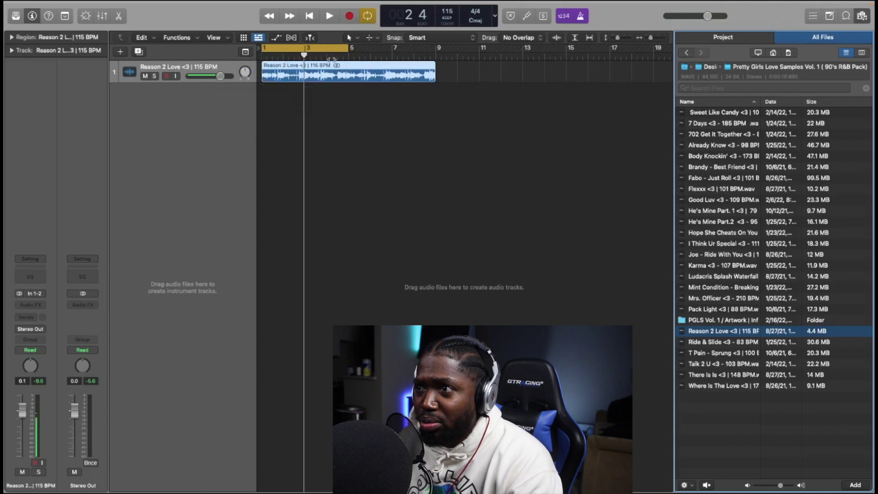
Audition the Reason 2 Love sample and expand the region parameters in the inspector with its region selected.
key(space)
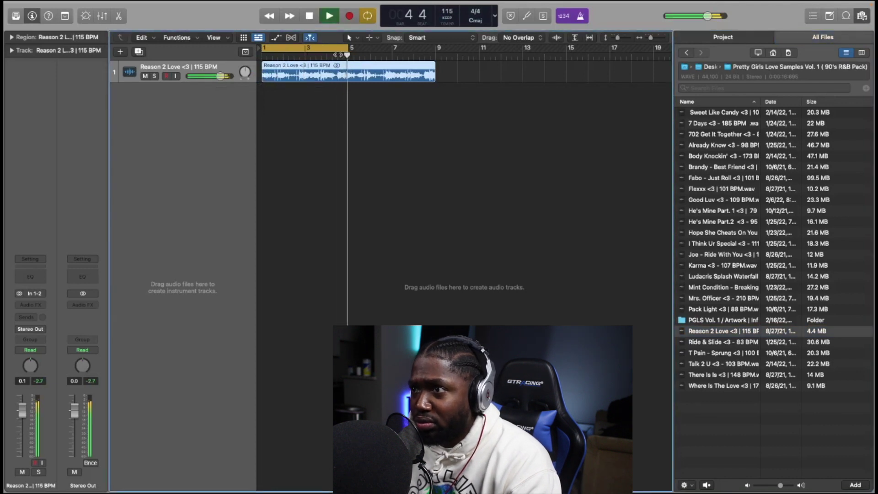
key(space)
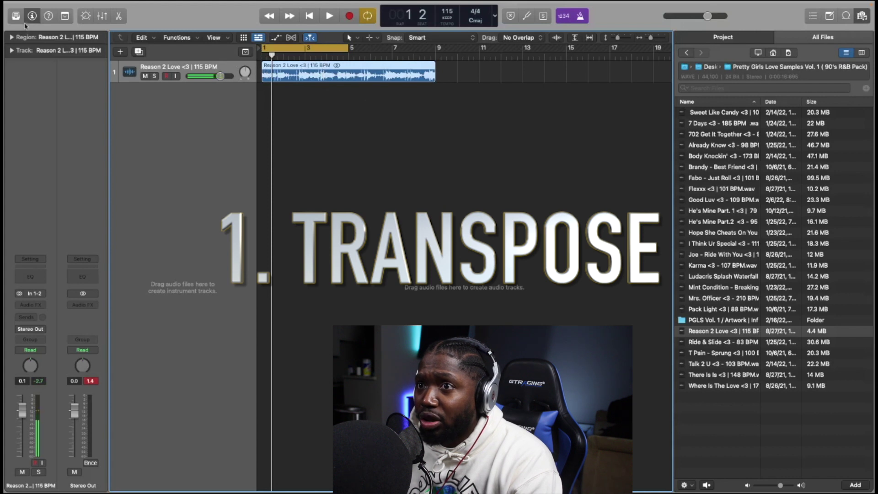
click(29, 22)
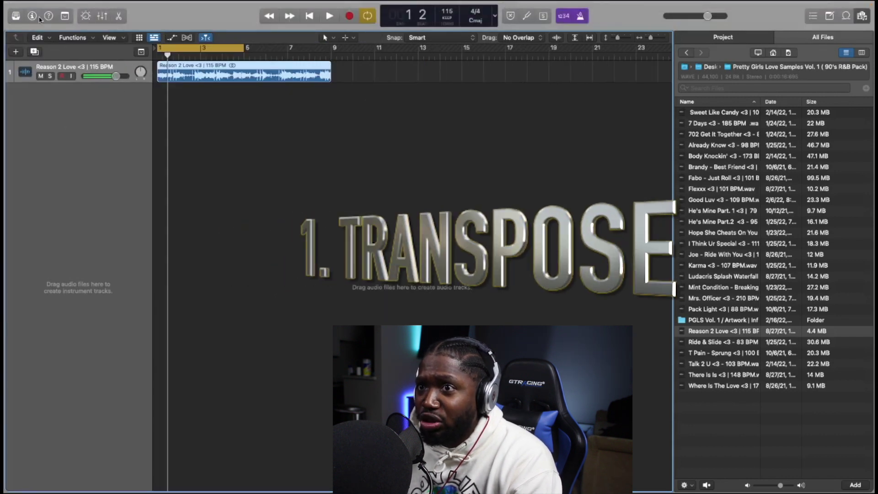
click(32, 16)
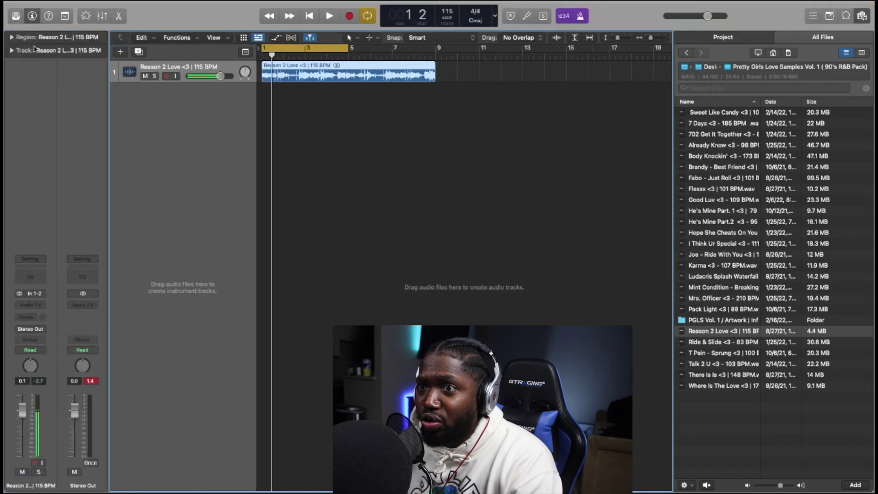
click(11, 38)
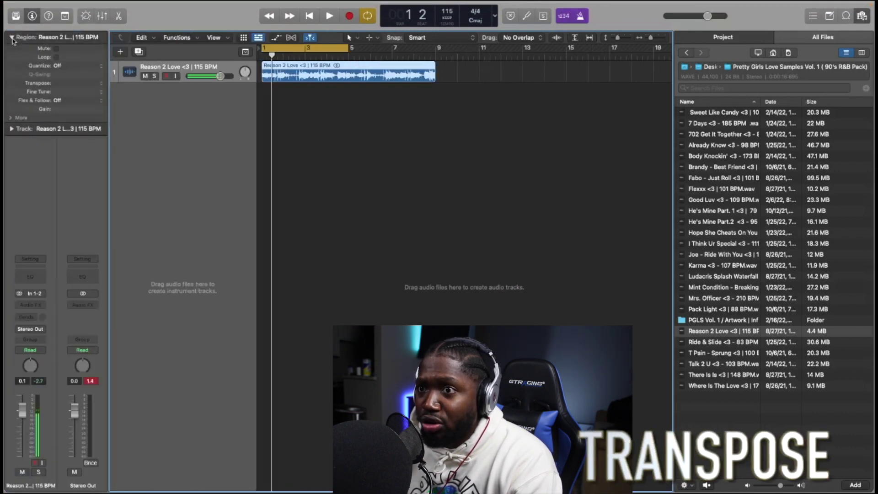
click(324, 130)
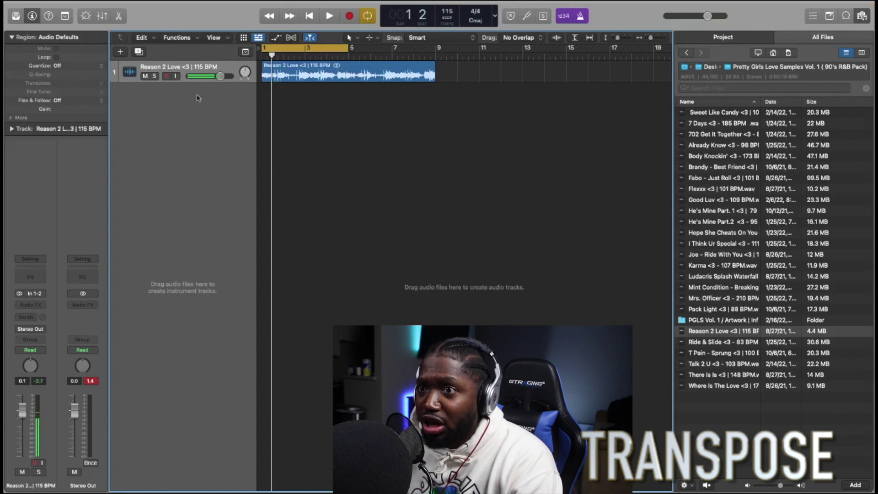
click(284, 73)
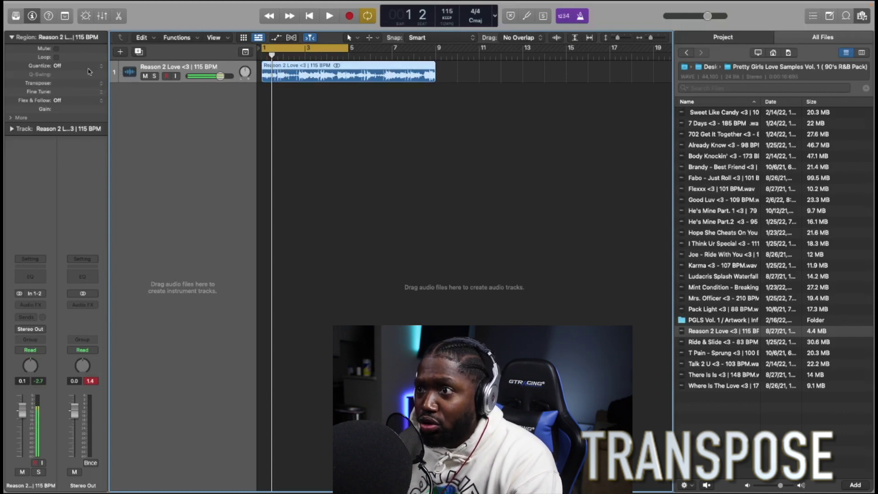
Play the sample at its original pitch and set the region's Transpose to +1.
key(space)
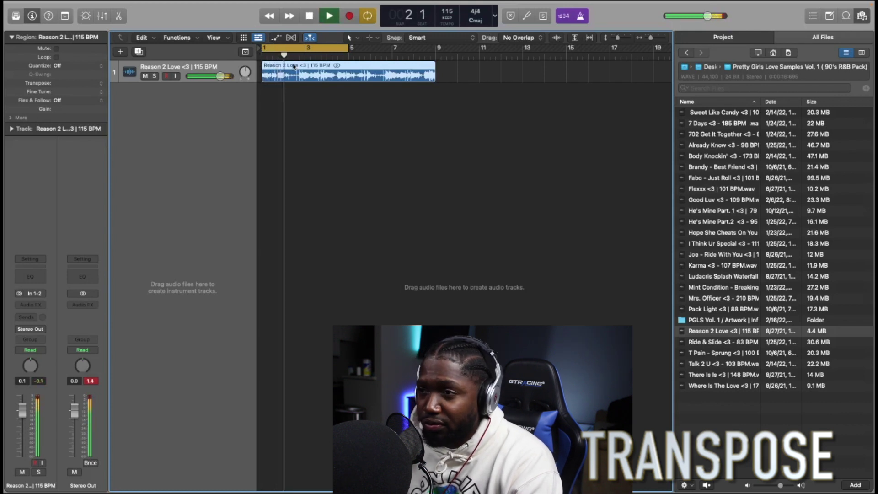
key(space)
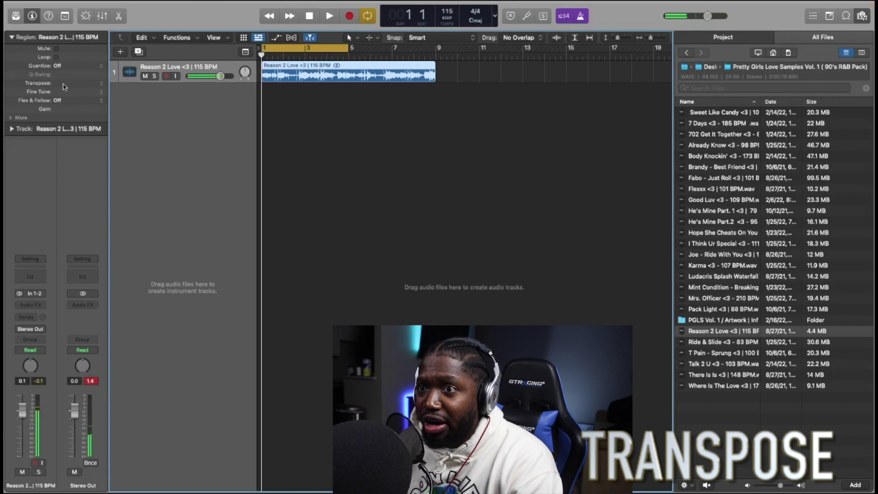
drag(64, 87, 60, 83)
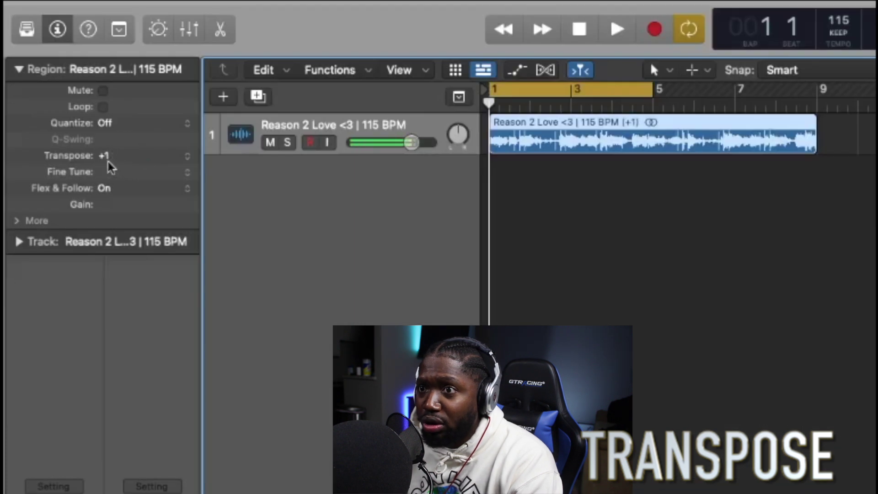
double_click(104, 156)
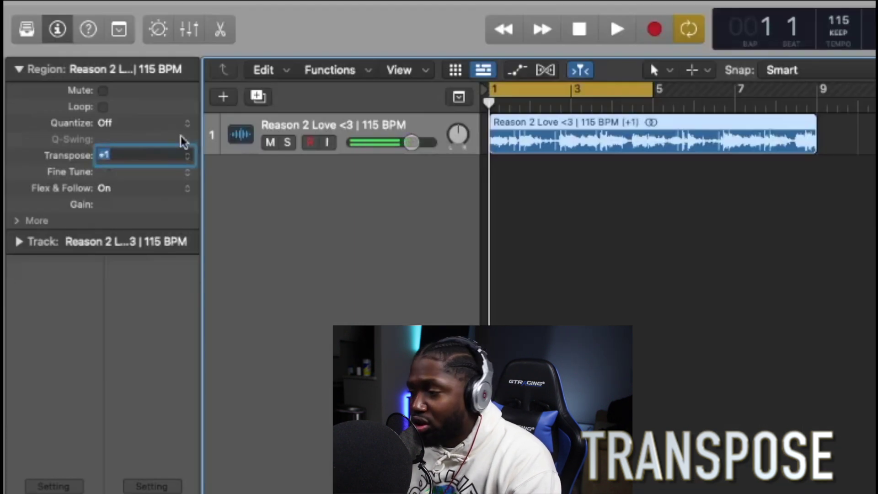
key(BackSpace)
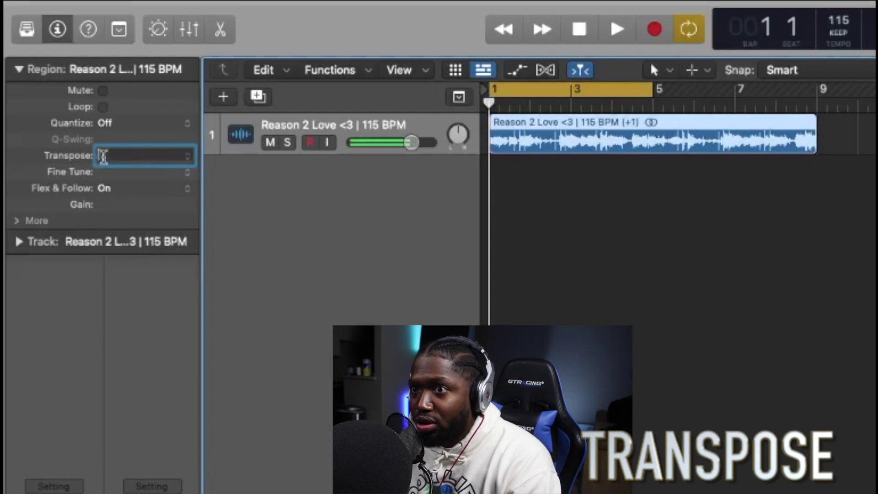
text(1)
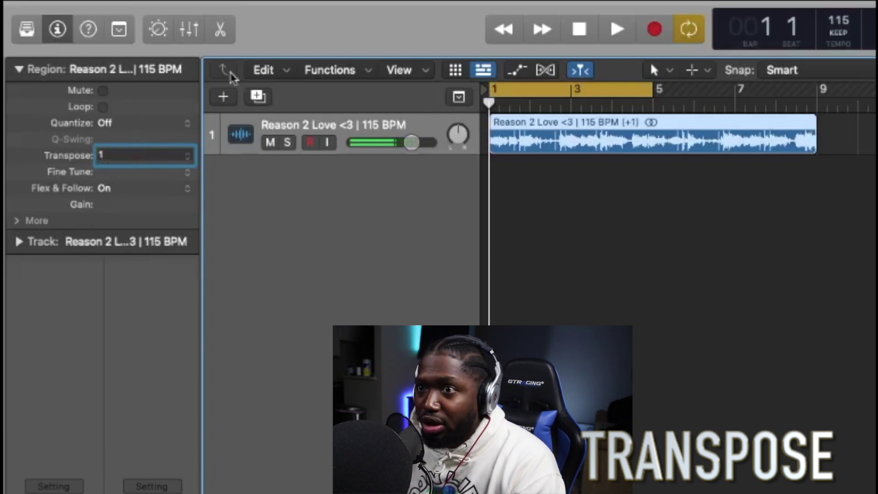
key(Return)
Set the Reason 2 Love region's Transpose to -1.
click(122, 156)
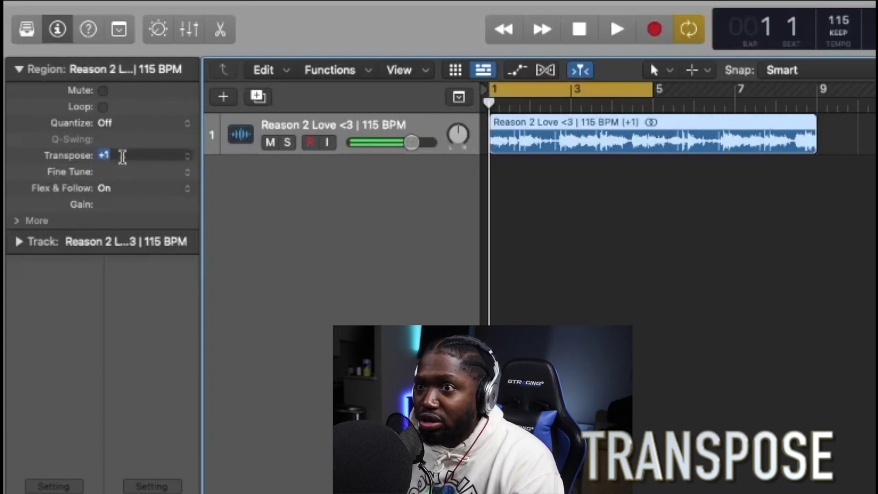
text(-1)
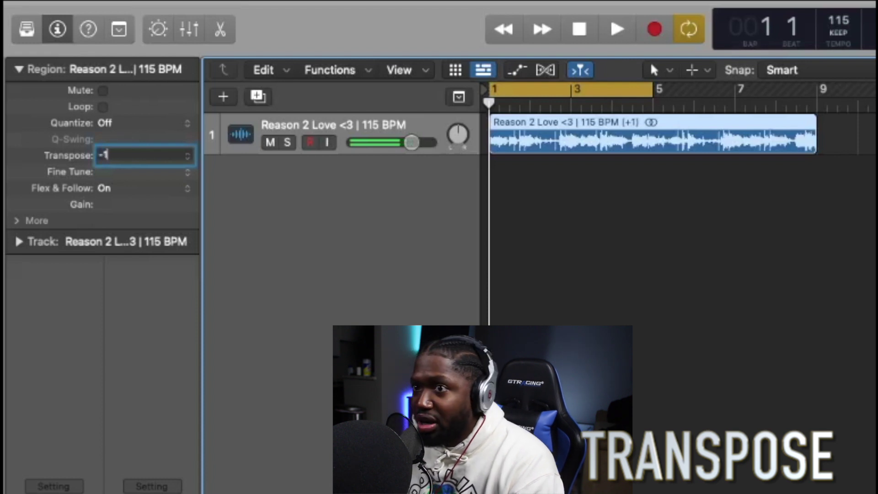
key(Return)
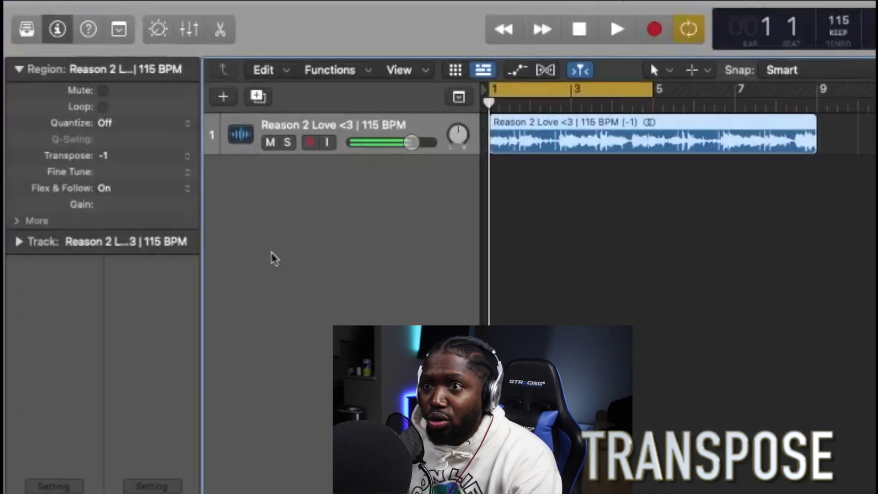
Set the region's Transpose to +3 and audition the result.
double_click(113, 154)
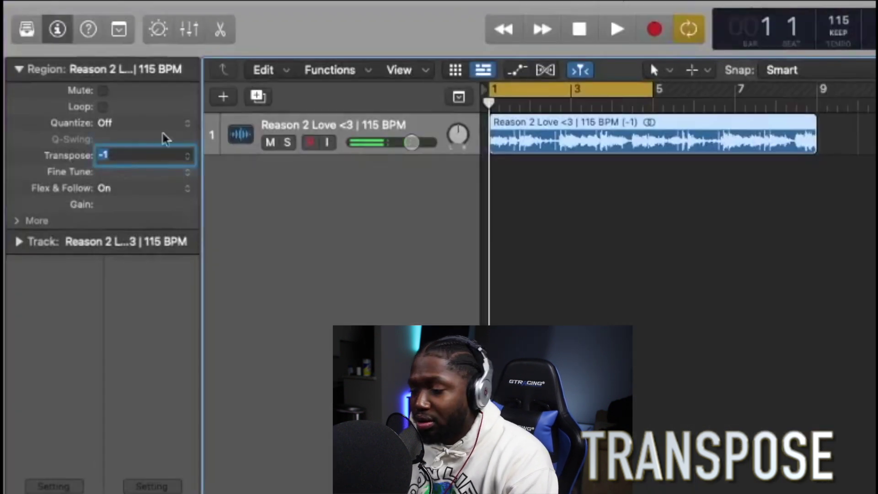
text(3)
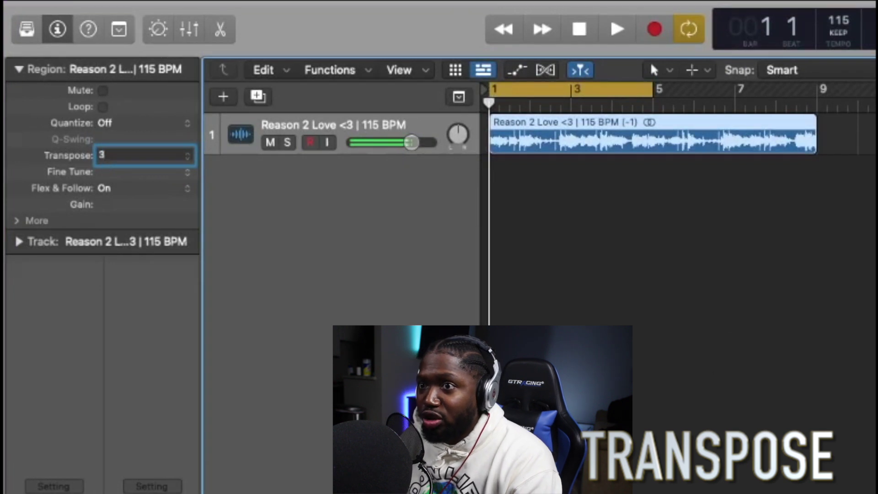
key(Return)
key(space)
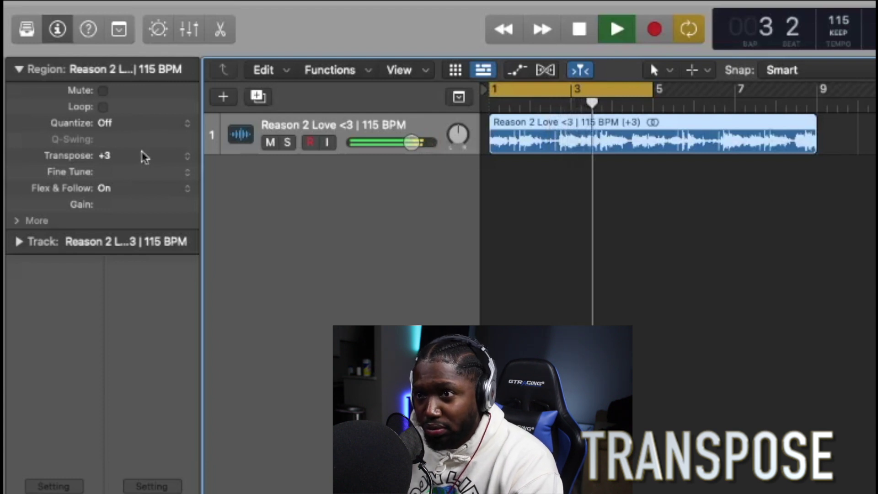
key(space)
Raise the region's Transpose to +6 and audition the result.
drag(140, 157, 132, 148)
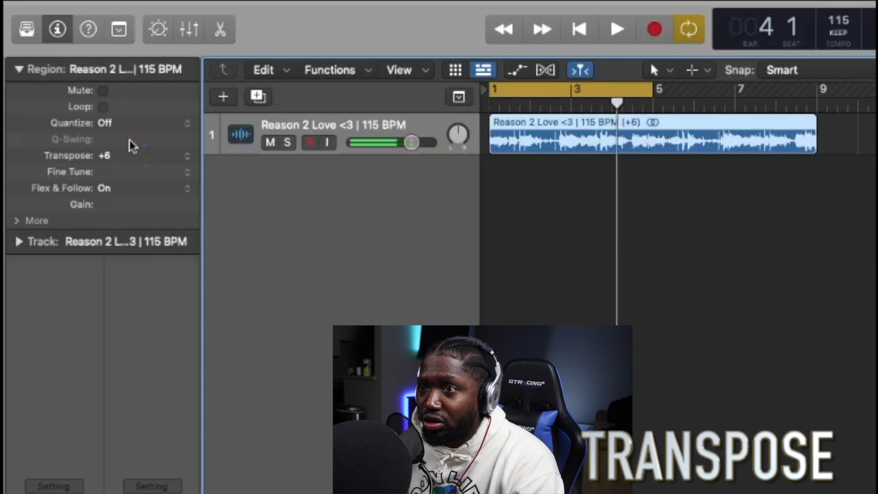
key(space)
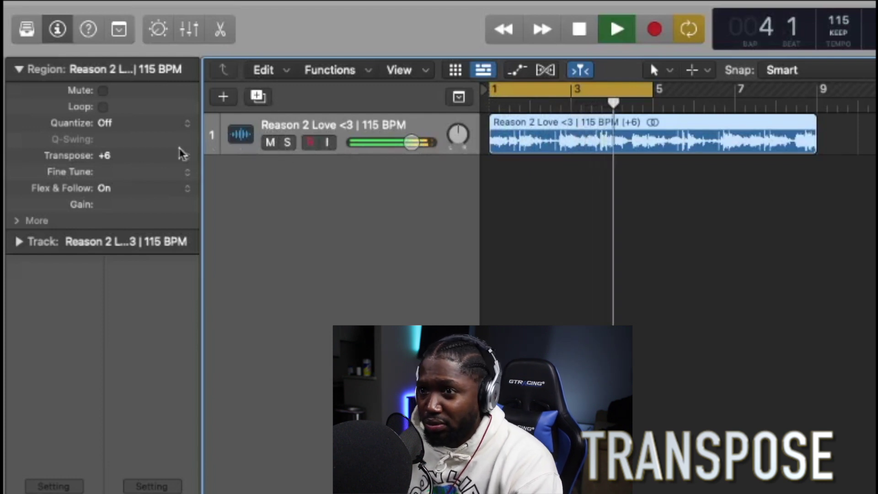
key(space)
Lower the region's Transpose to -5 and audition the result.
drag(112, 157, 118, 197)
key(space)
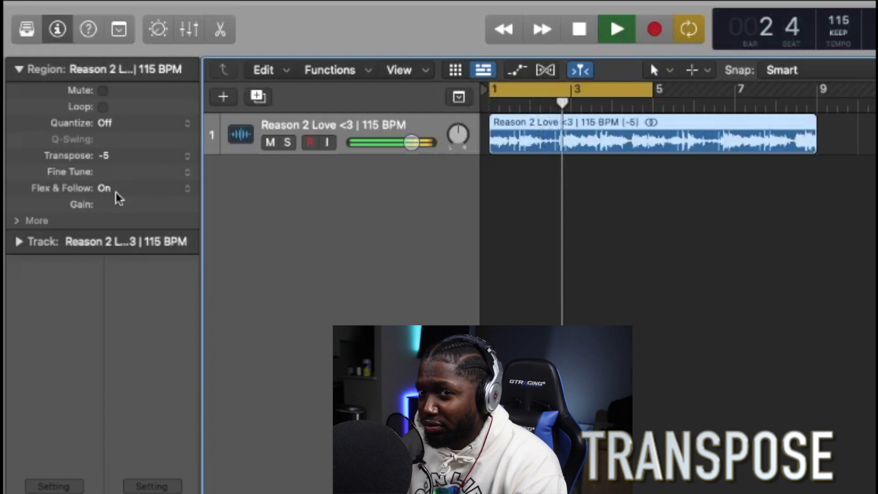
key(space)
Lower the region's Transpose to -12, a full octave down, and audition the result.
drag(108, 159, 101, 181)
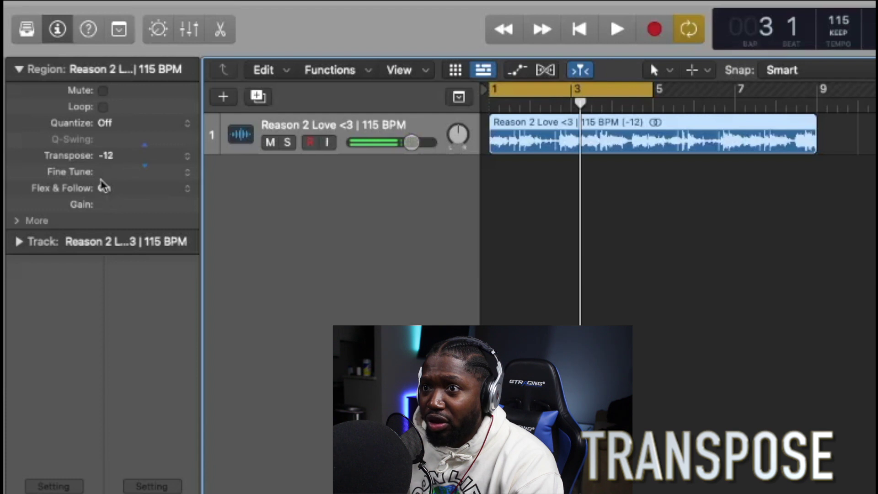
key(space)
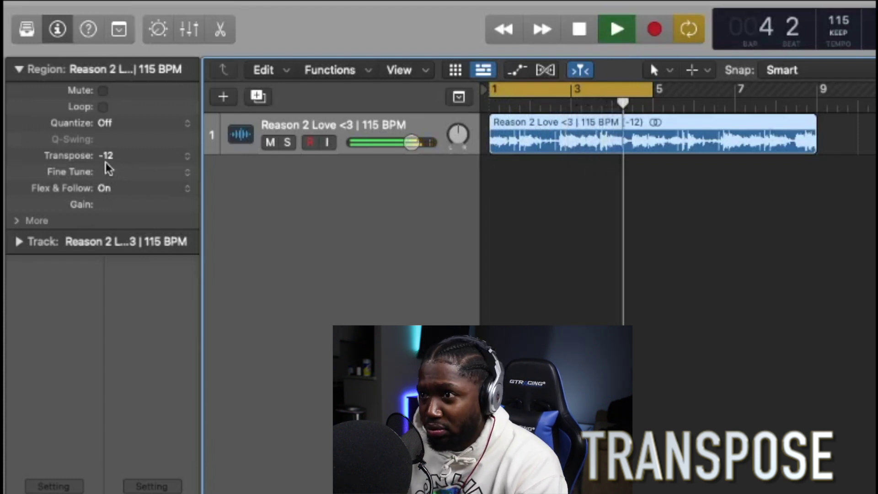
key(space)
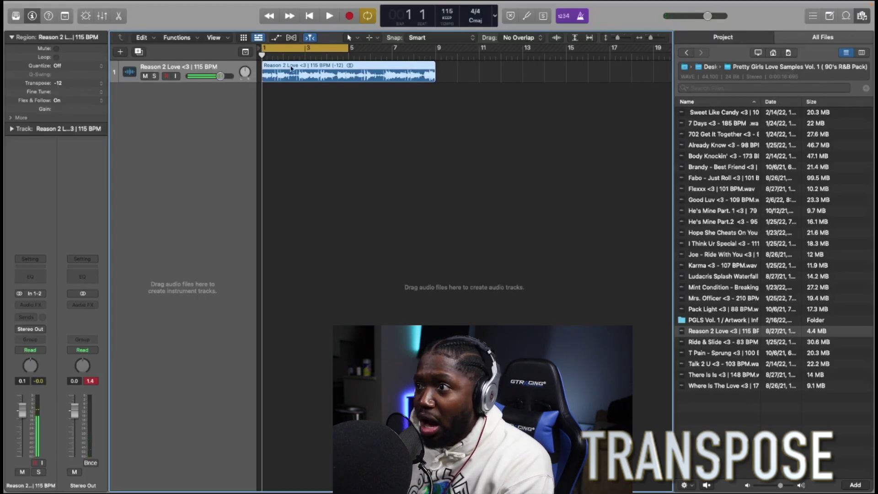
Copy the region transposed by -12 to bar 9, directly after the original, and audition the copy from about bar 10.
drag(291, 67, 458, 59)
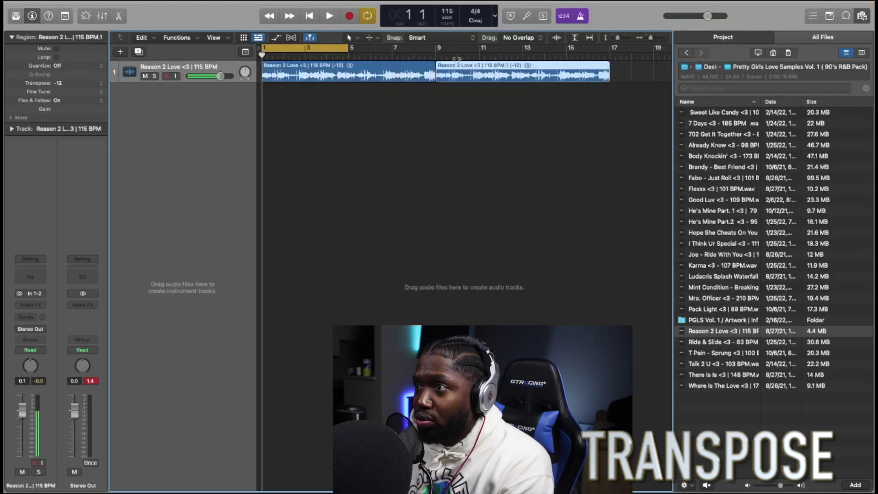
click(458, 59)
key(space)
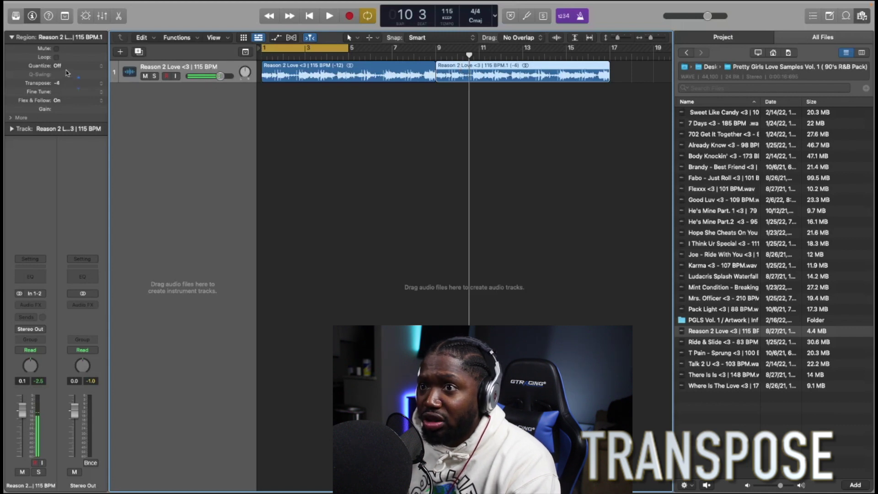
Set the copied region's Transpose to -6 and audition it from about bar 10.
click(456, 56)
key(space)
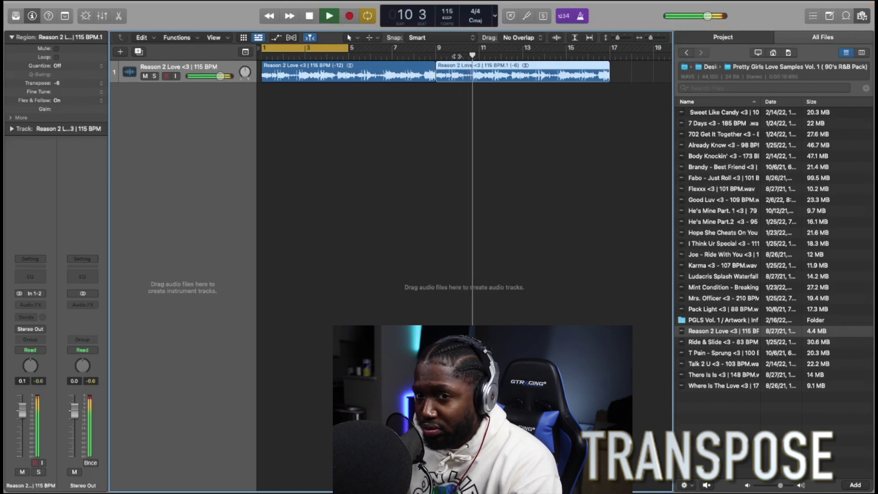
key(space)
Play the first region from bar 7 to audition the end of the section transposed by -12.
click(391, 56)
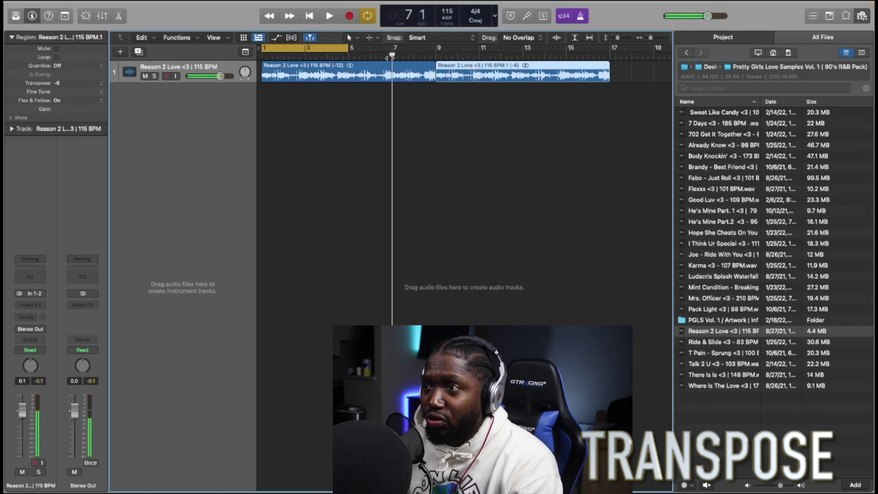
key(space)
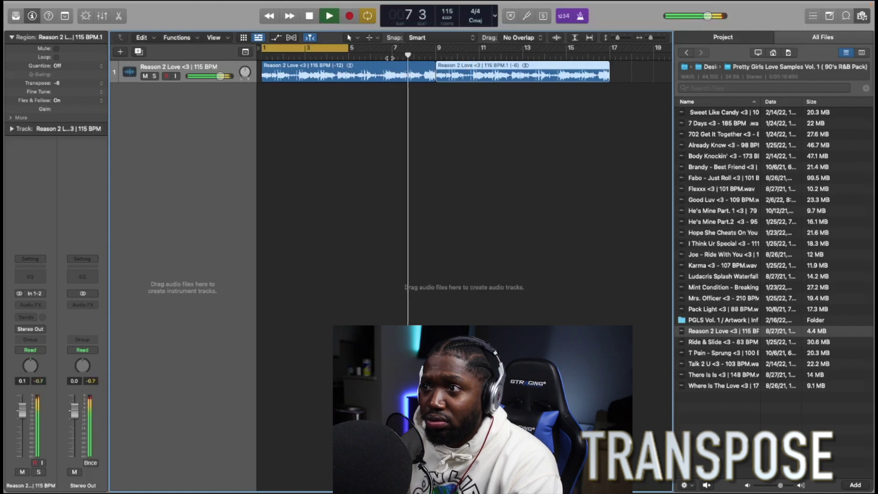
key(space)
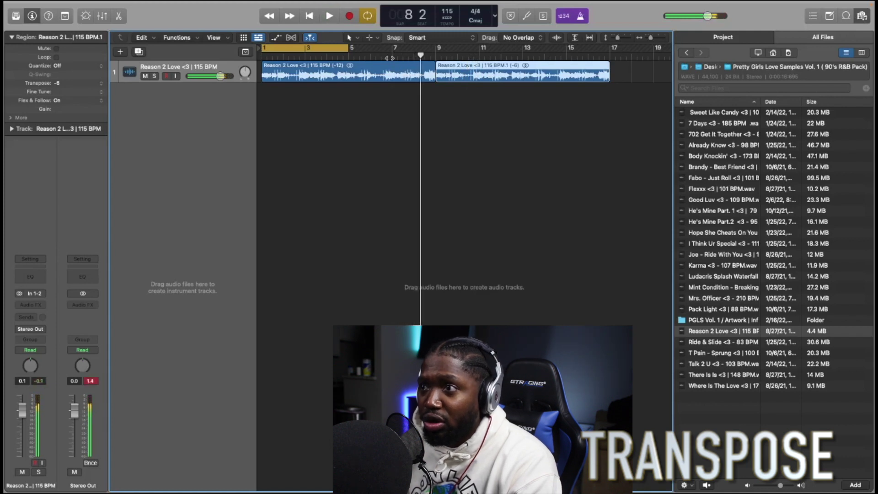
Select the original and copied regions in turn to compare their Transpose settings.
click(361, 74)
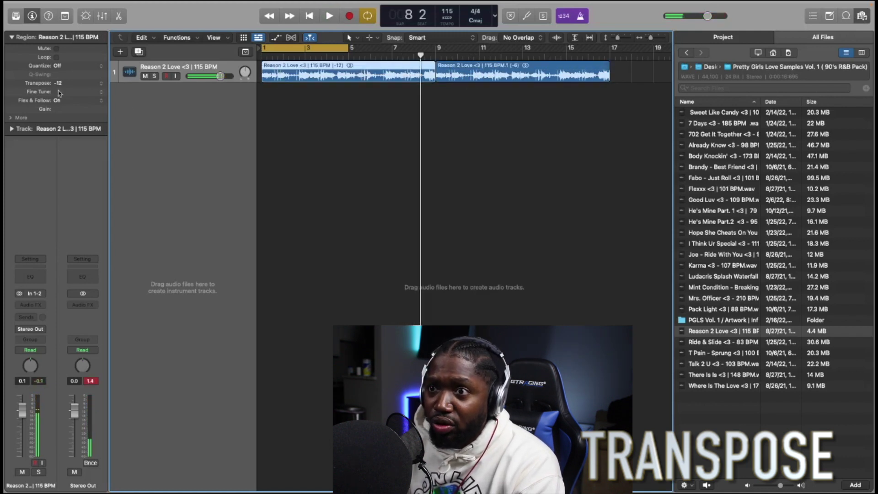
click(459, 73)
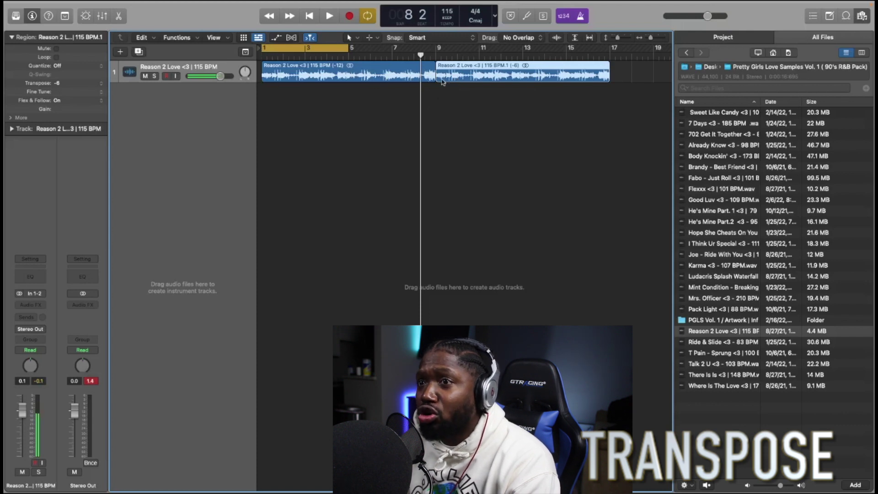
click(373, 69)
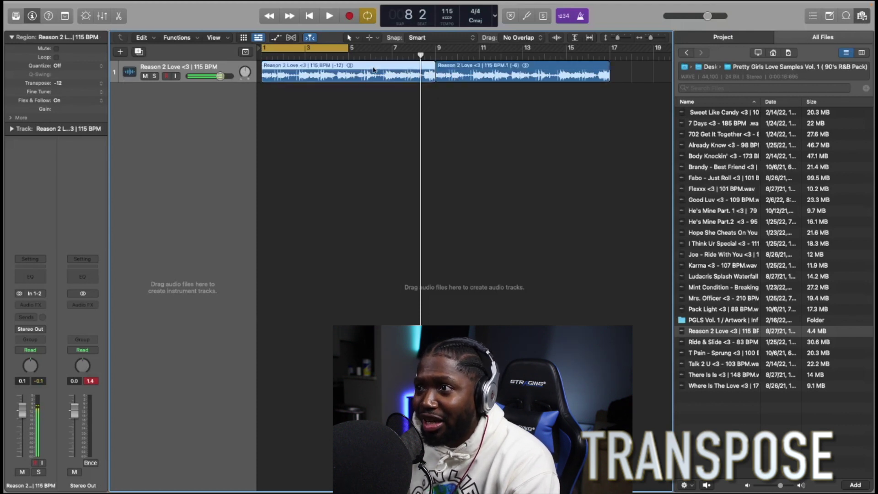
click(469, 69)
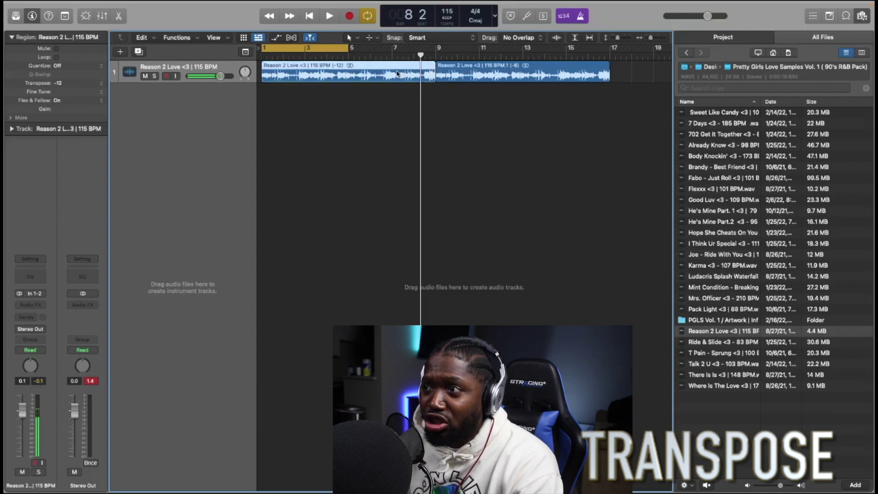
Select both audio regions on the track and set their Transpose to -6.
key(super+Right)
key(super+Right)
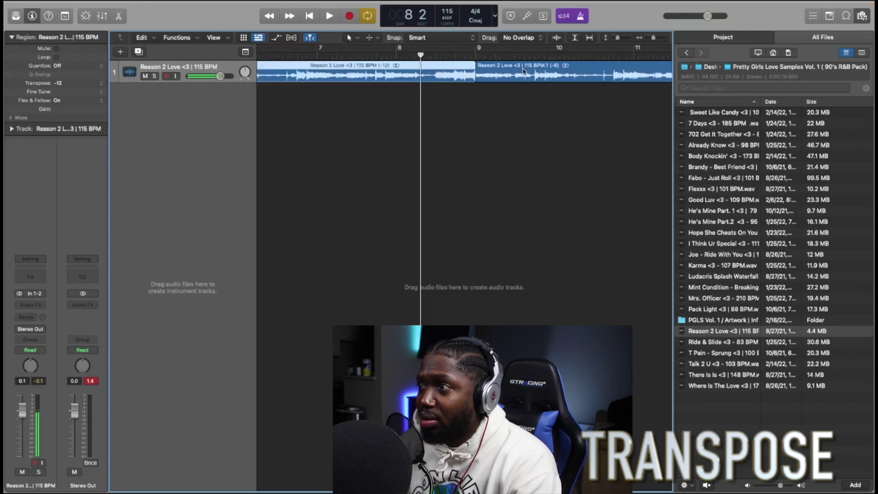
key(super+Left)
key(super+Left)
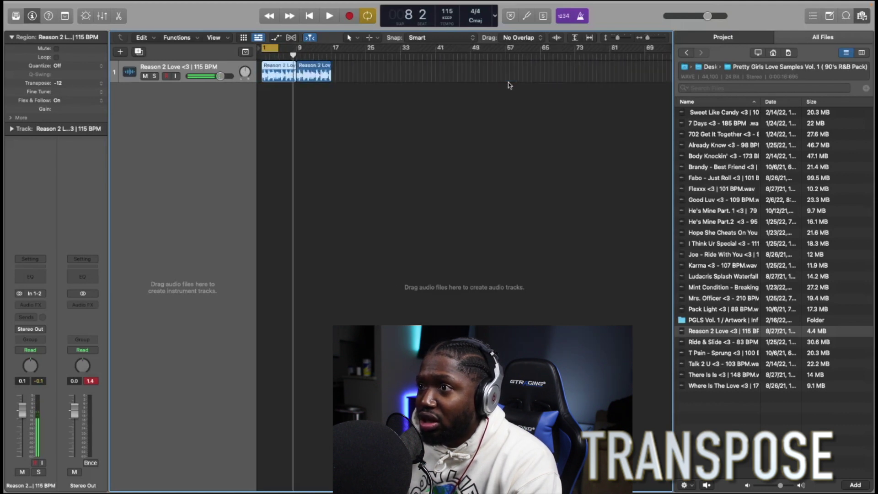
key(super+Right)
key(super+Right)
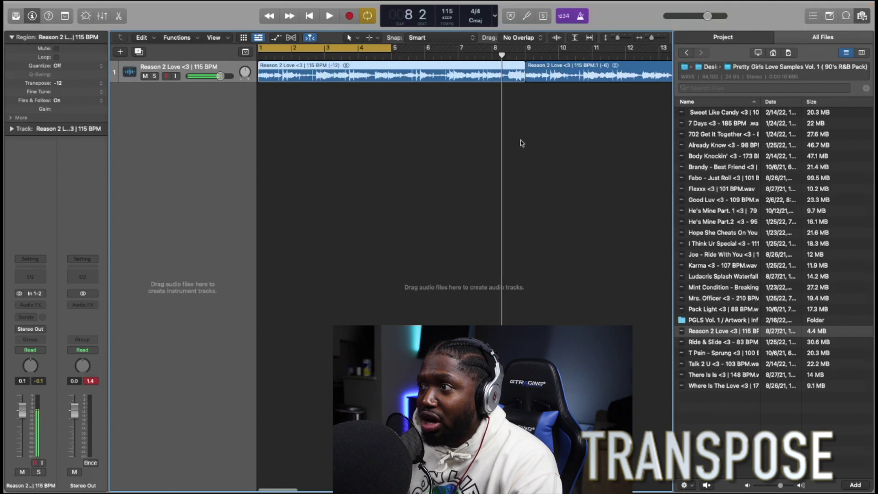
drag(566, 113, 258, 64)
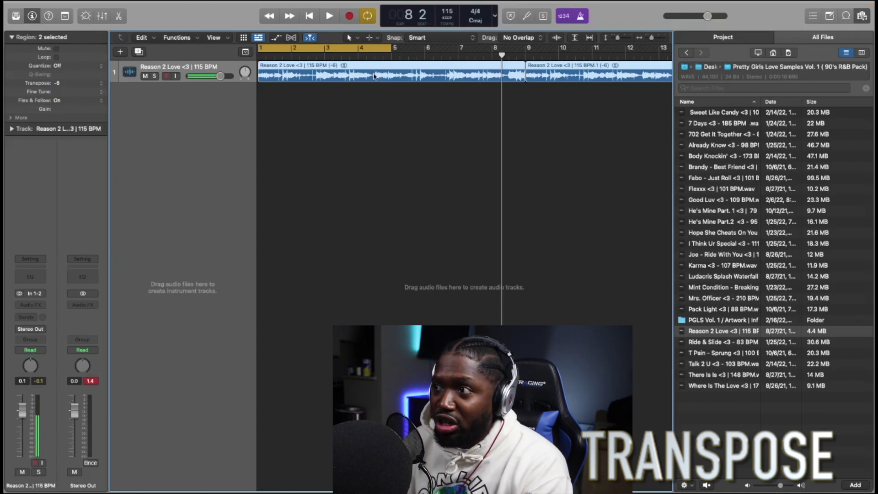
Audition the two regions transposed by -6, playing from bar 5 and from bar 9.
key(super+Left)
key(super+Left)
key(super+Left)
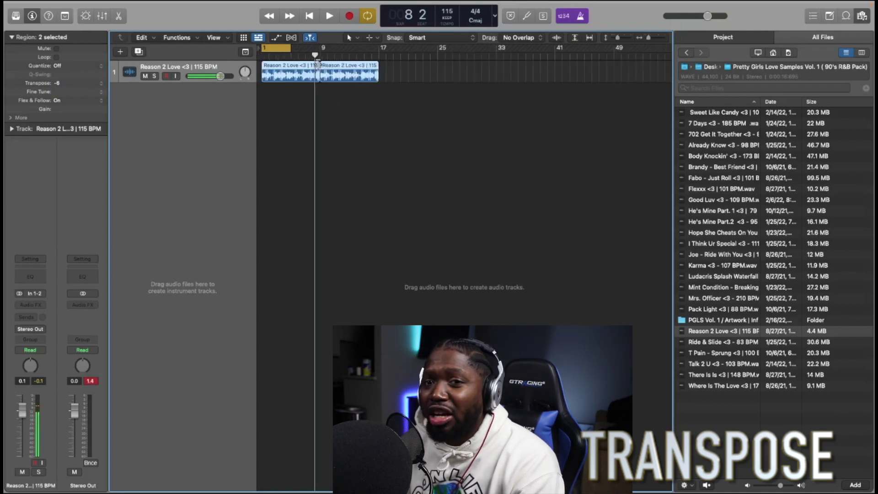
click(291, 56)
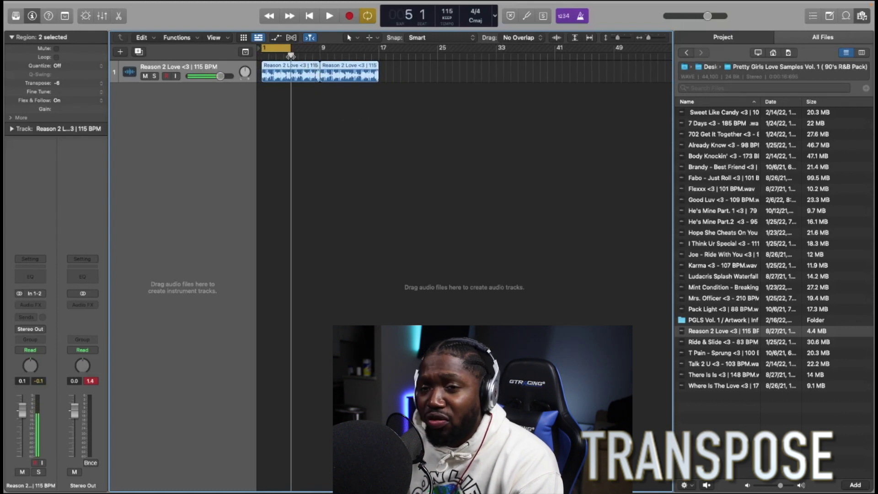
key(space)
click(321, 55)
key(space)
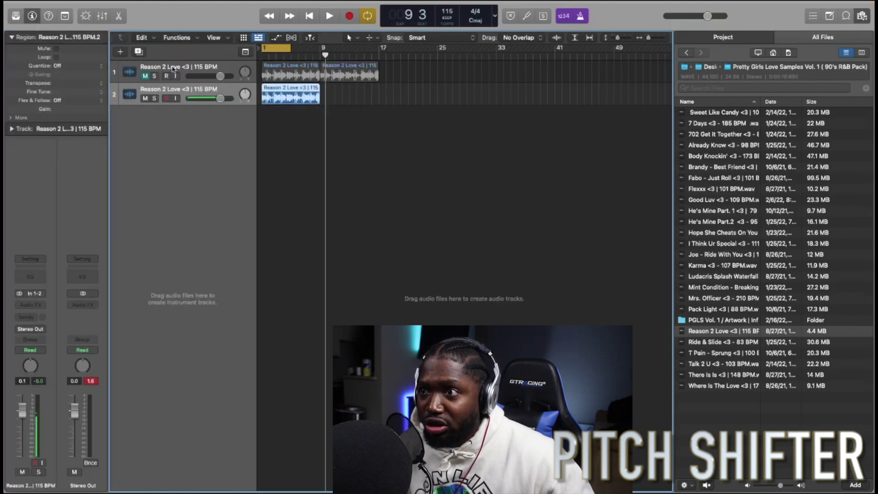
Insert a stereo Pitch Shifter as an audio effect on track 2.
click(28, 304)
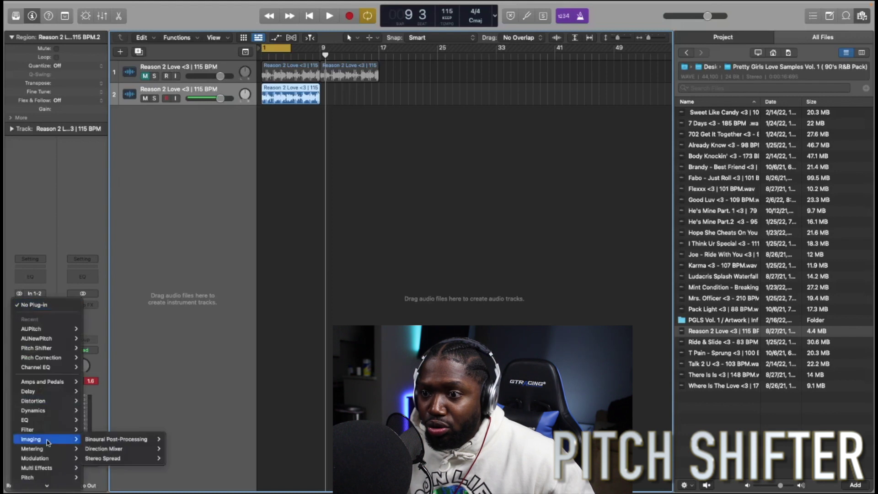
mouse_move(27, 478)
mouse_move(114, 475)
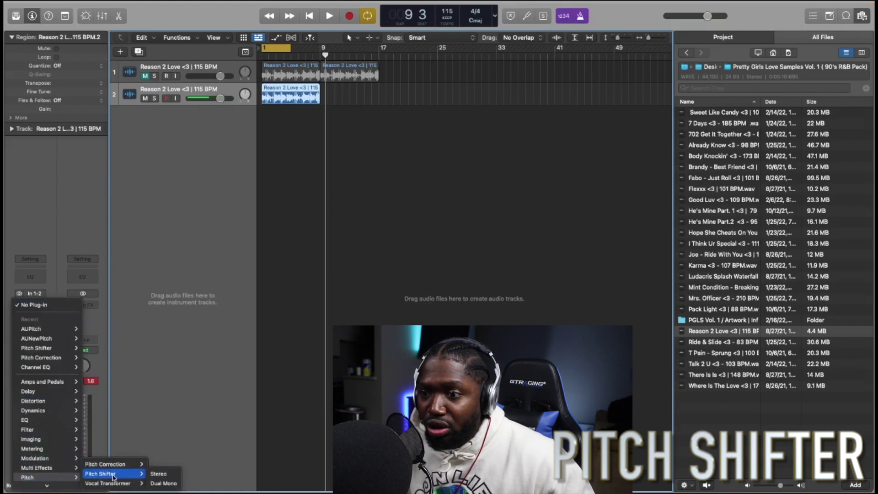
click(156, 476)
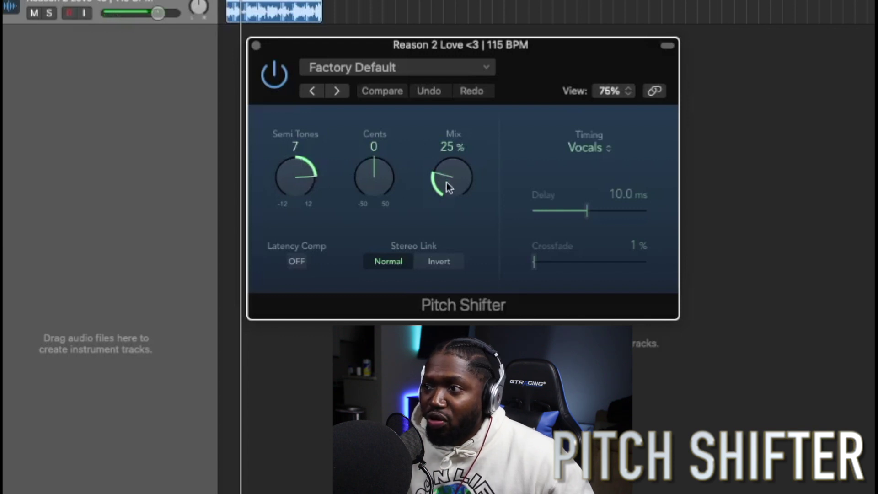
Set the Pitch Shifter's Mix to 100 % and Cents to 50, playing the sample and checking the Timing options.
drag(449, 188, 442, 152)
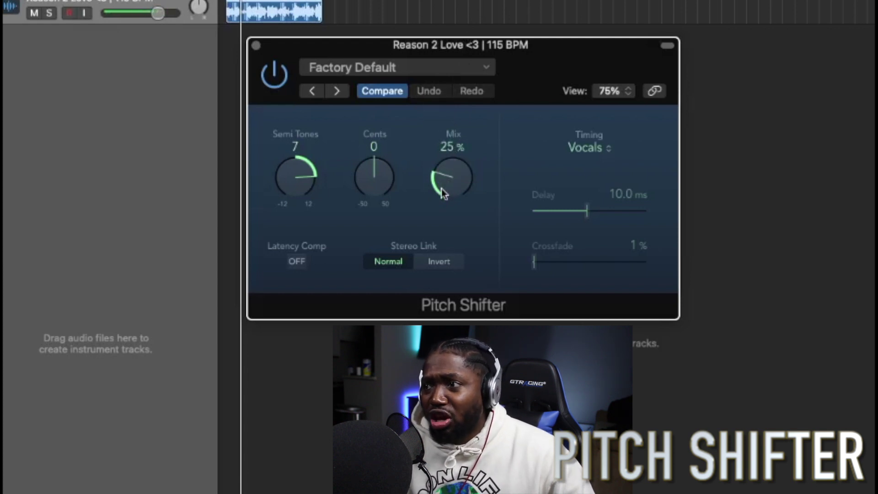
drag(441, 189, 441, 114)
key(space)
click(595, 149)
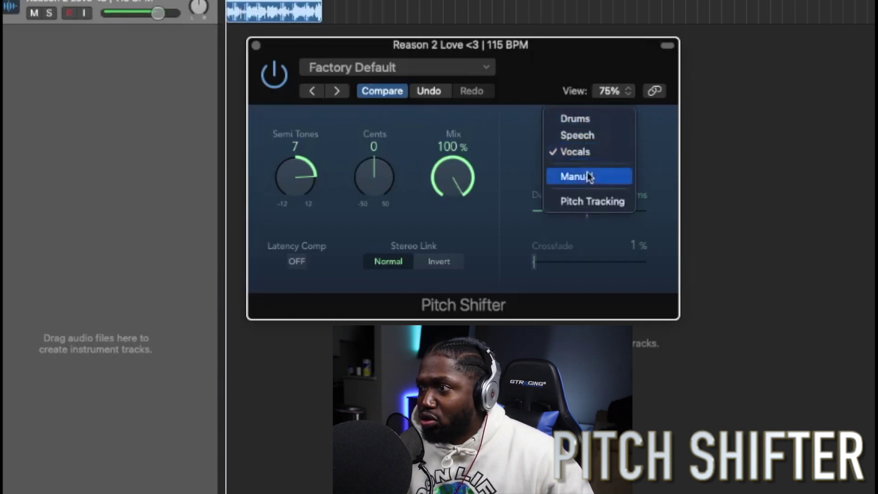
click(718, 145)
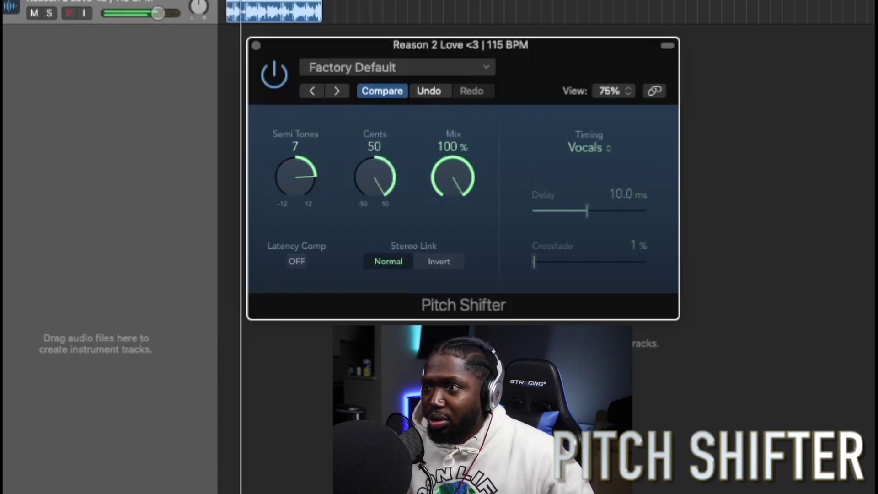
Lower the Pitch Shifter's Semi Tones to -12 and sweep Cents down to -50 and back up during playback.
drag(303, 177, 274, 234)
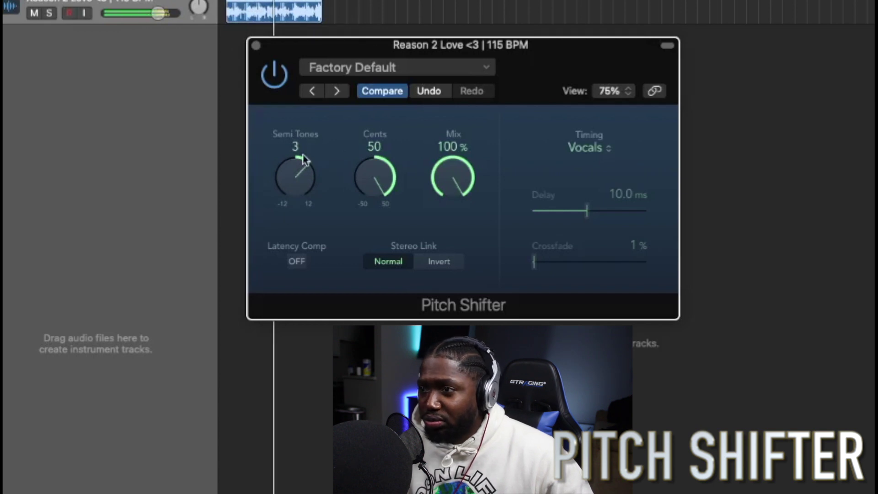
drag(297, 169, 281, 256)
drag(289, 183, 298, 252)
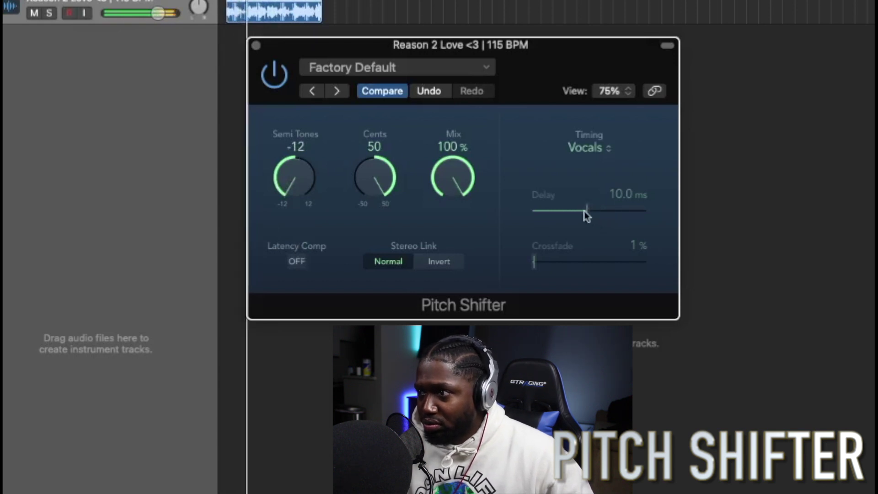
drag(374, 178, 365, 316)
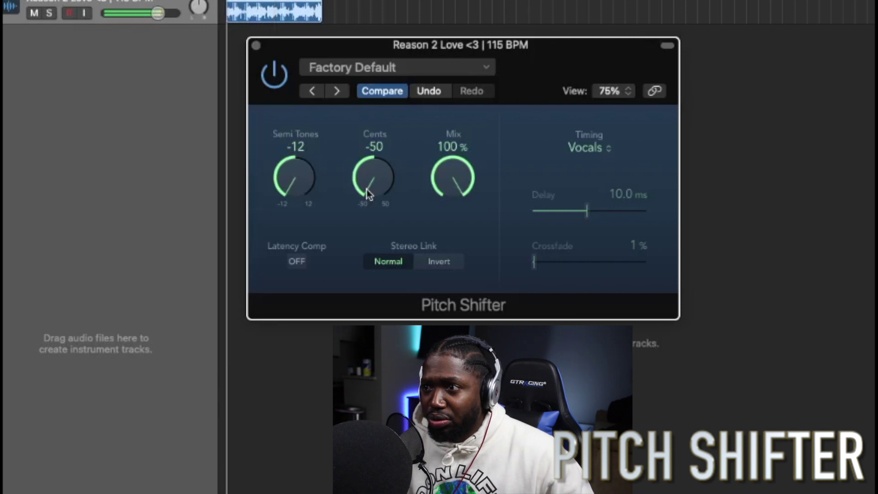
drag(368, 178, 430, 18)
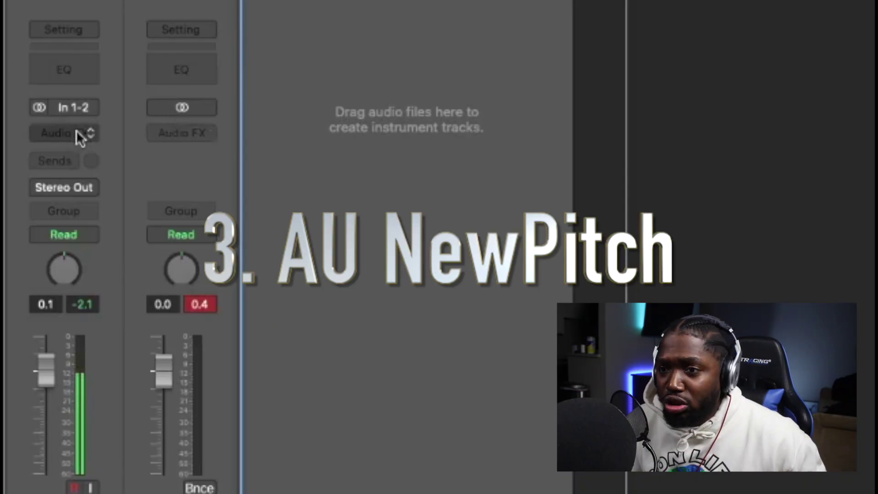
Insert Apple's AUNewPitch Audio Unit in stereo as the audio effect on track 2.
click(76, 132)
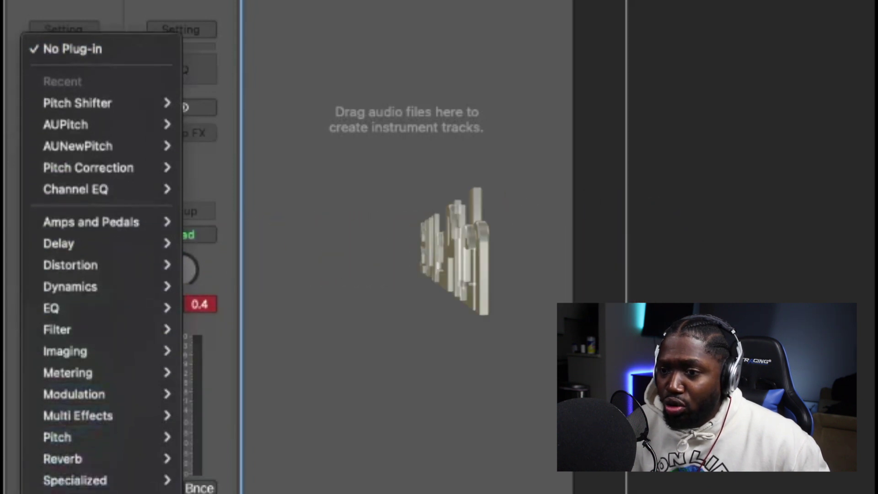
mouse_move(105, 491)
mouse_move(269, 189)
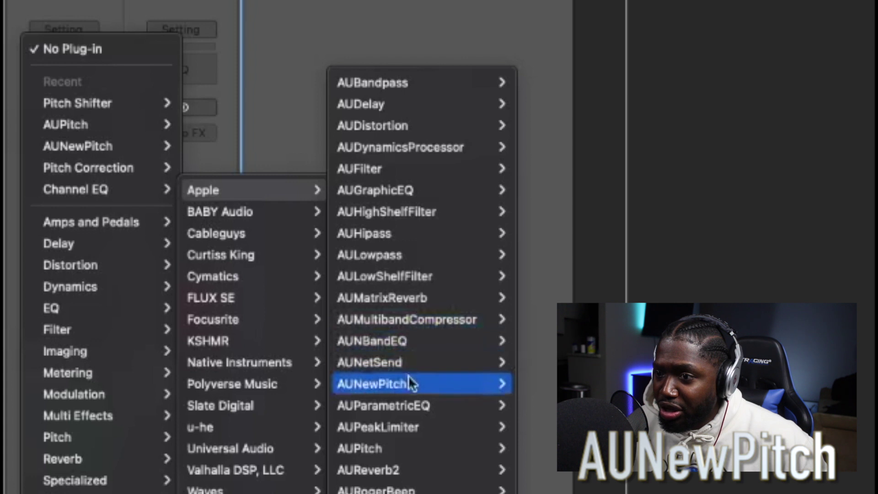
mouse_move(409, 384)
click(531, 389)
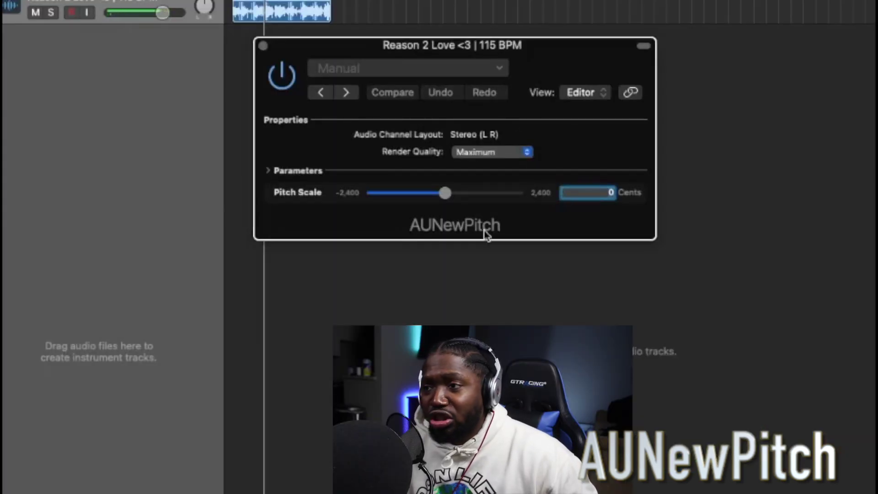
Expand AUNewPitch's parameters, set Overlap to 3.0 and sweep Pitch Scale through about 528 and -986 cents to compare the sound.
click(272, 171)
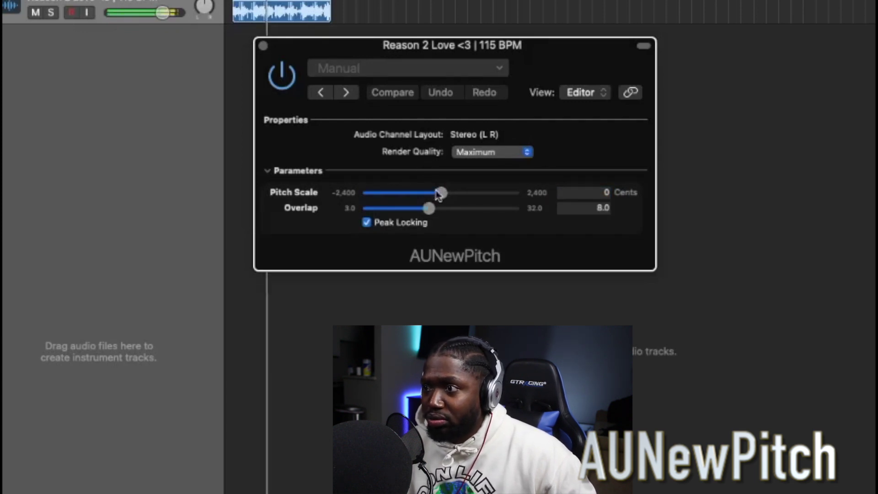
drag(439, 194, 297, 218)
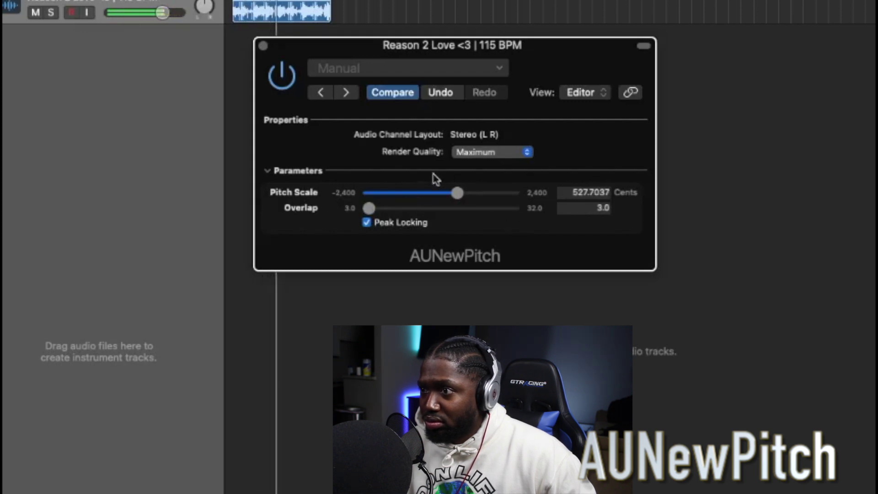
drag(462, 197, 411, 199)
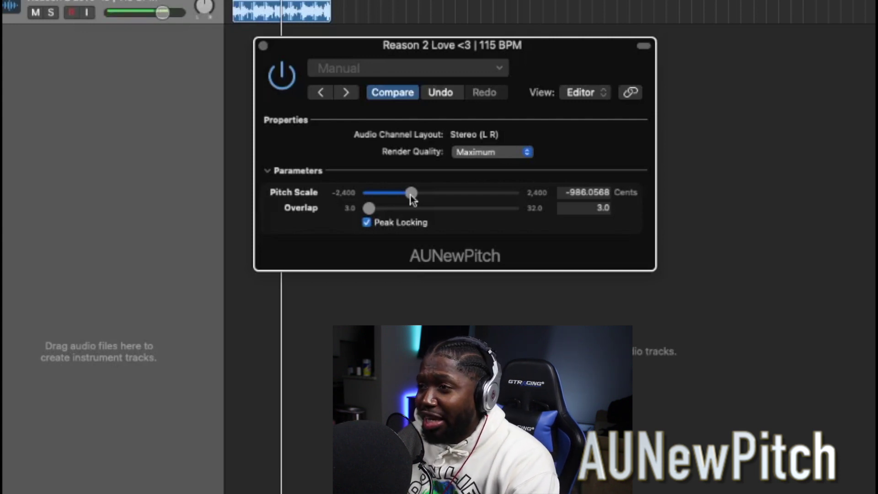
drag(411, 193, 431, 193)
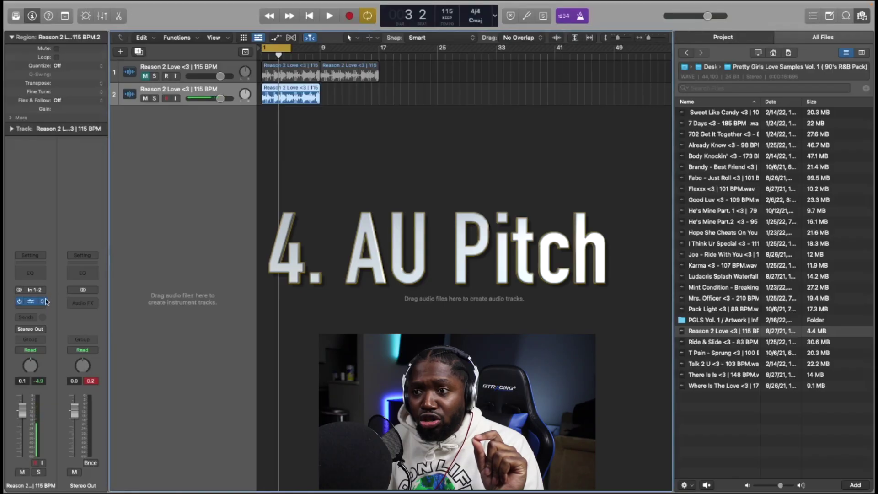
Replace AUNewPitch on track 2 with Apple's AUPitch Audio Unit in stereo.
click(46, 300)
key(Escape)
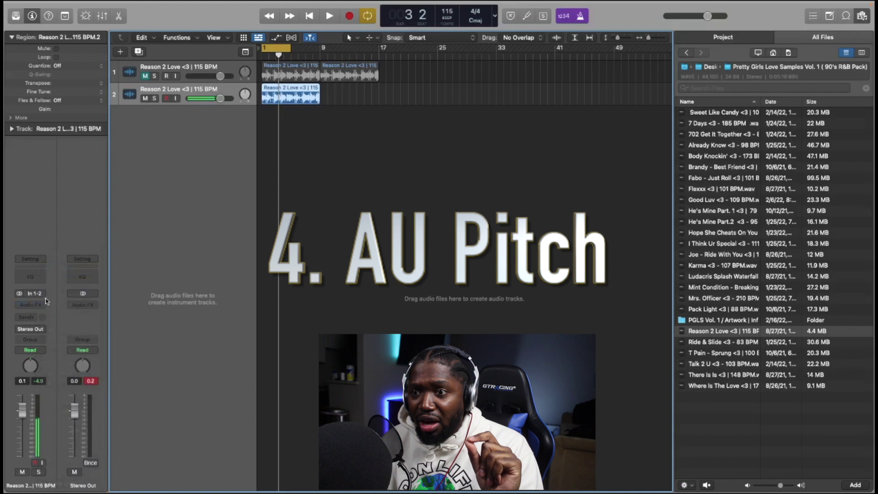
click(46, 301)
mouse_move(48, 484)
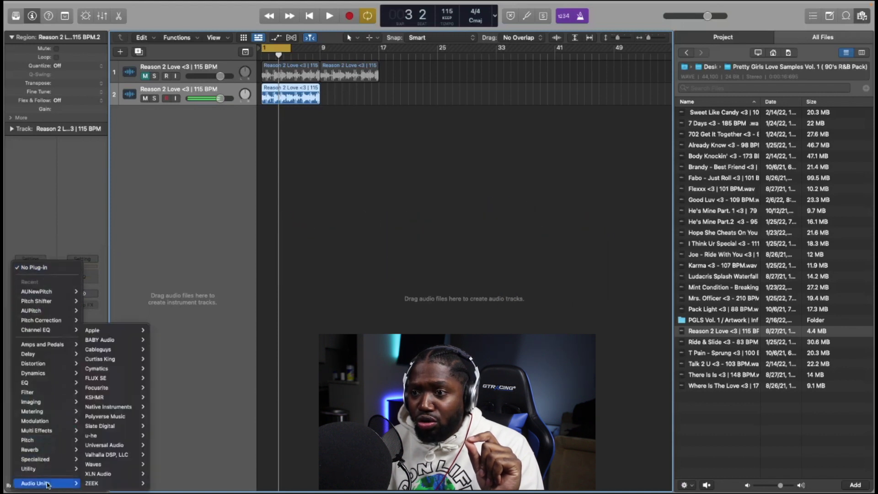
mouse_move(114, 331)
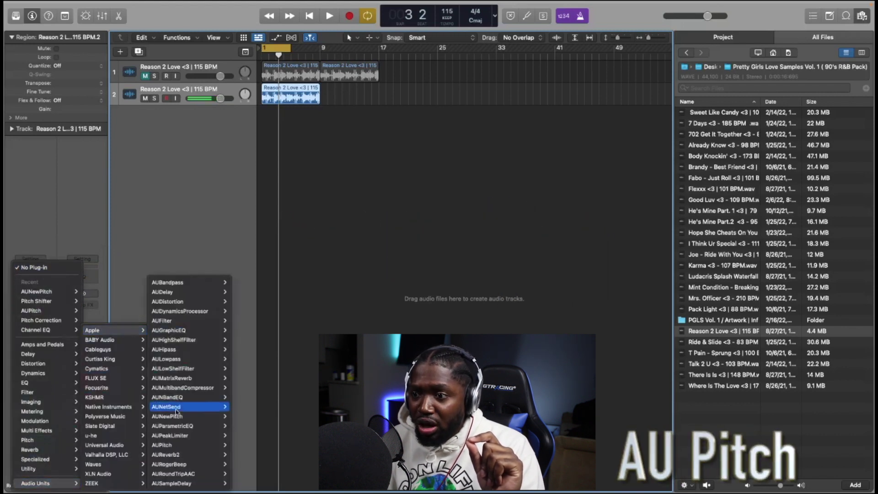
mouse_move(178, 448)
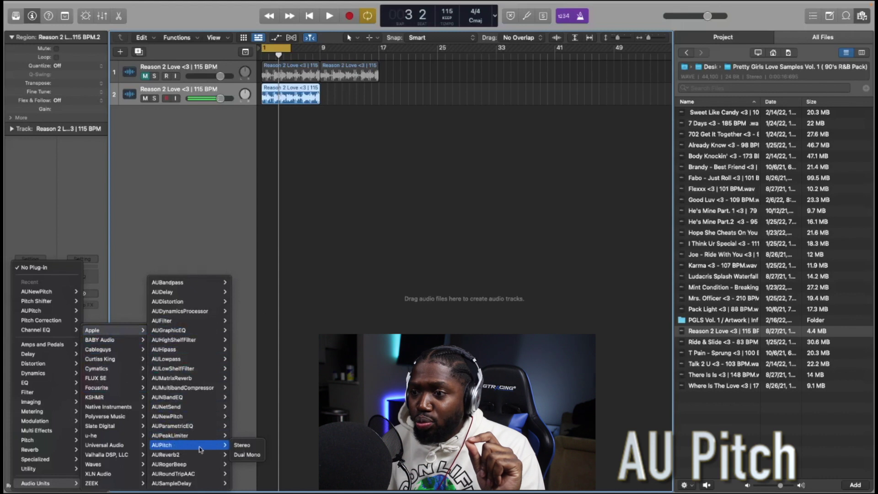
click(241, 445)
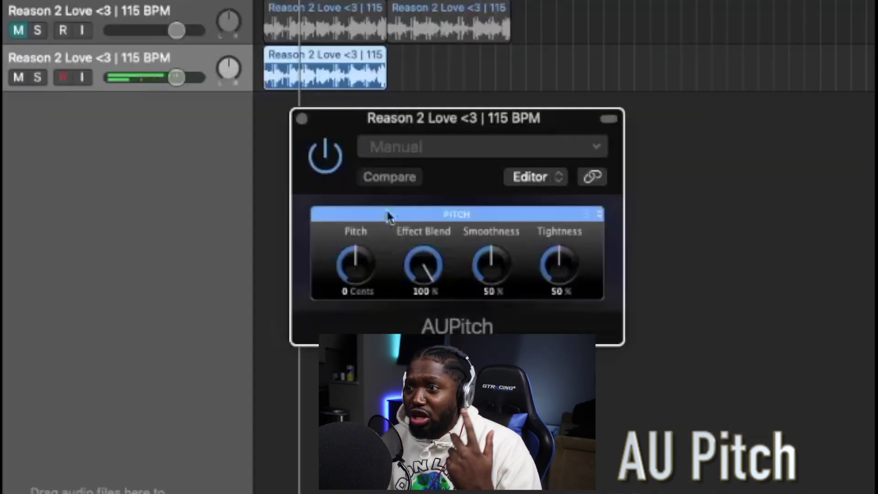
Play from the project start, raise AUPitch's Pitch to 360 cents and compare Effect Blend at about 51 % and 100 %.
mouse_move(425, 270)
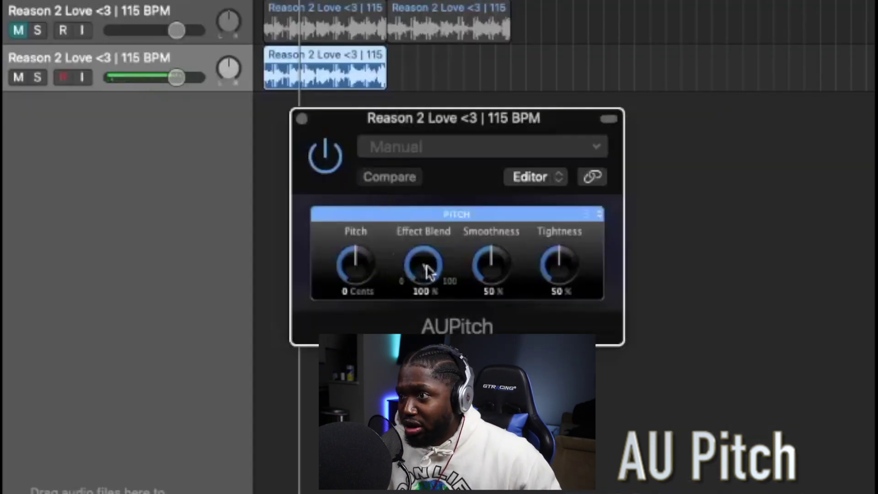
key(Return)
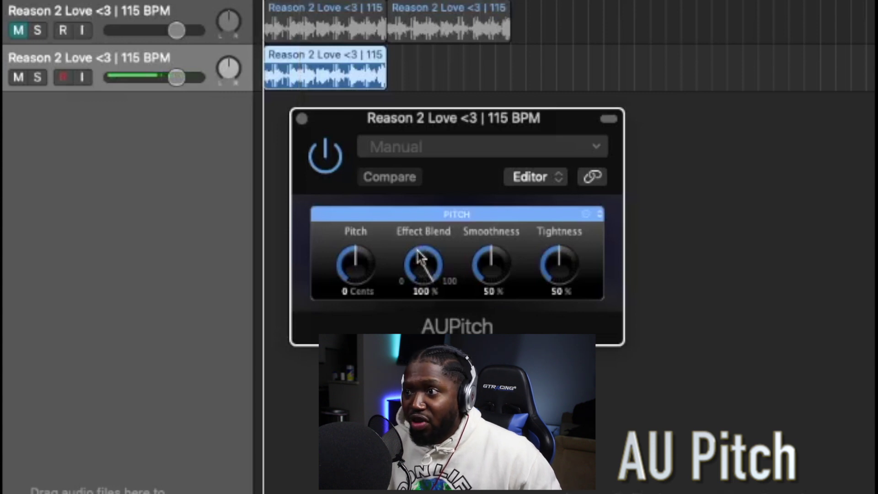
drag(356, 260, 357, 259)
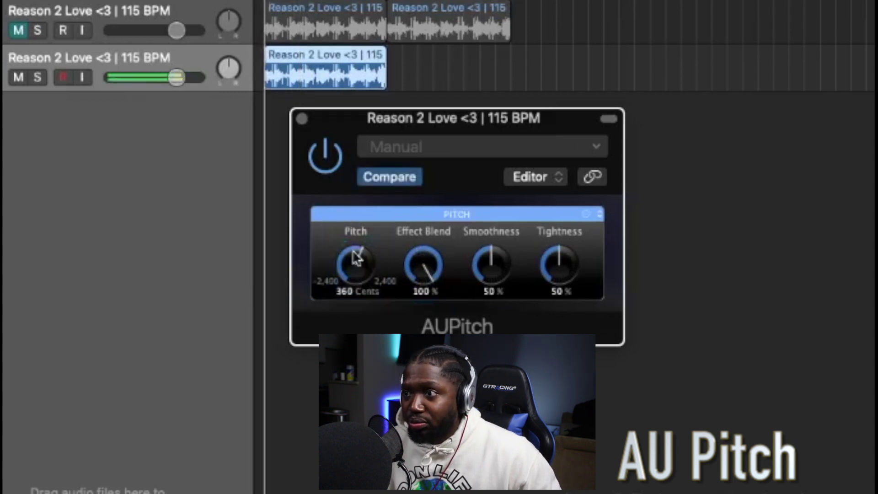
mouse_move(421, 261)
mouse_down()
mouse_move(421, 282)
mouse_move(422, 272)
mouse_up()
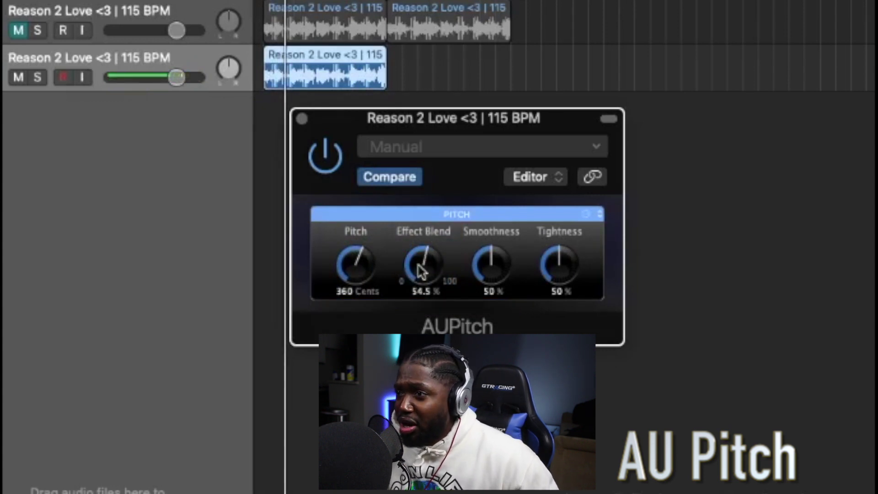
drag(434, 252, 434, 248)
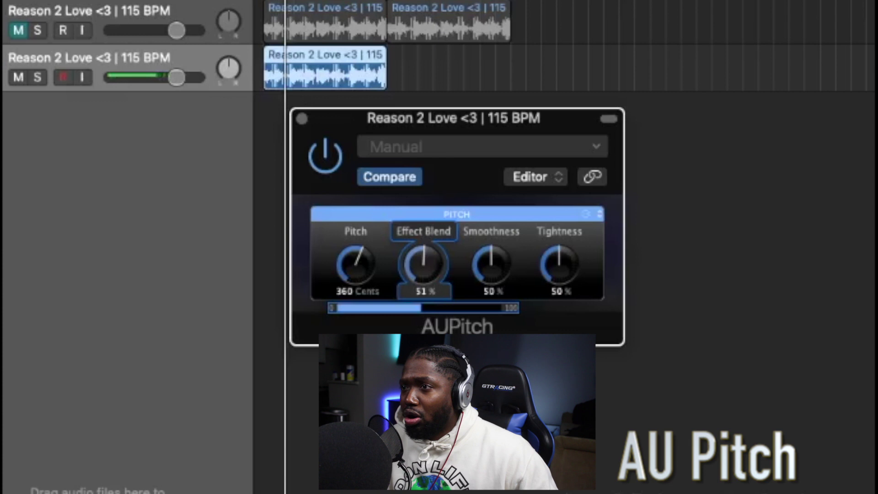
drag(424, 263, 457, 190)
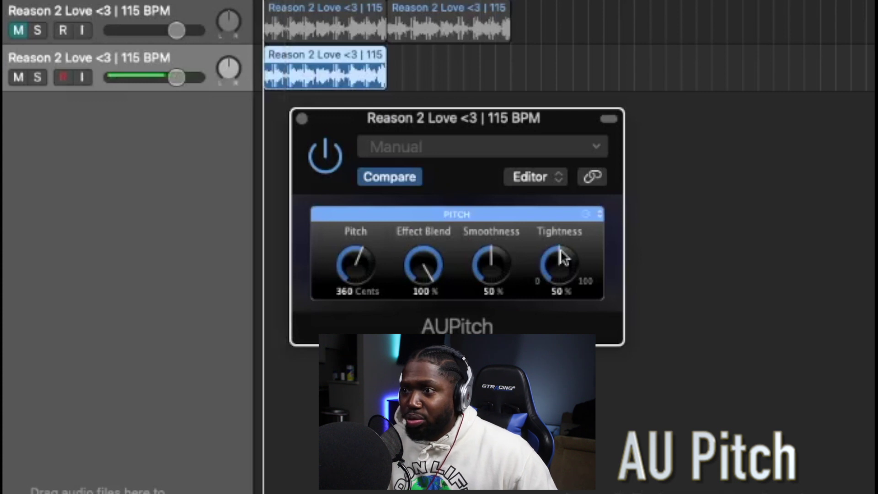
Set AUPitch's Smoothness to 53 %, Tightness to 100 % and Pitch to 1,200 cents while auditioning the sample.
click(374, 257)
mouse_move(359, 263)
mouse_down()
mouse_move(359, 192)
mouse_move(359, 294)
mouse_move(358, 271)
mouse_up()
mouse_move(492, 273)
mouse_down()
mouse_move(492, 247)
mouse_move(490, 290)
mouse_up()
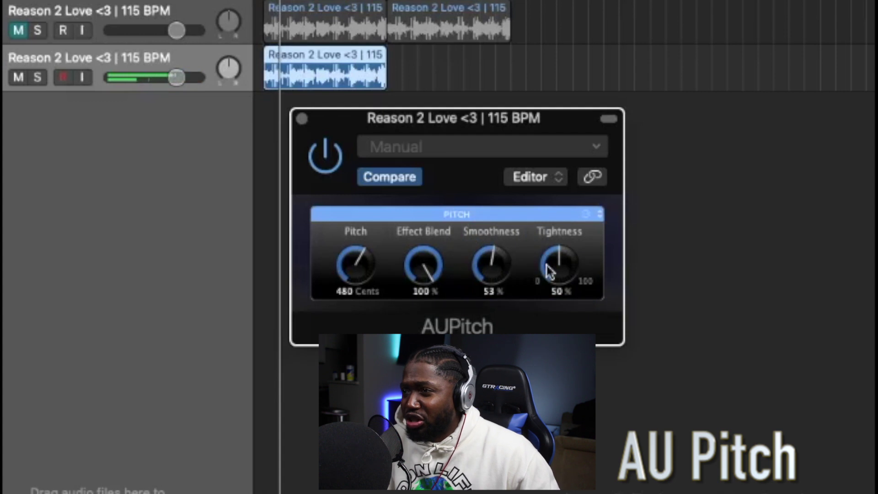
drag(550, 270, 551, 255)
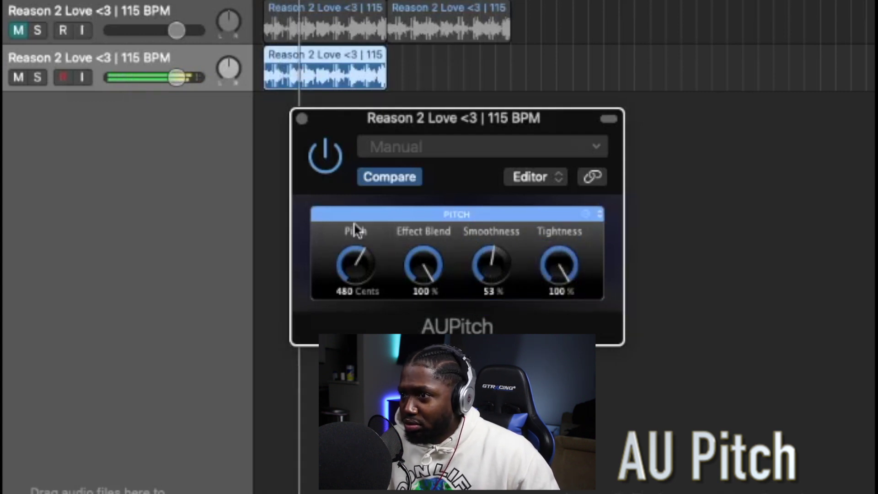
mouse_move(359, 258)
mouse_down()
mouse_move(359, 293)
mouse_move(359, 273)
mouse_up()
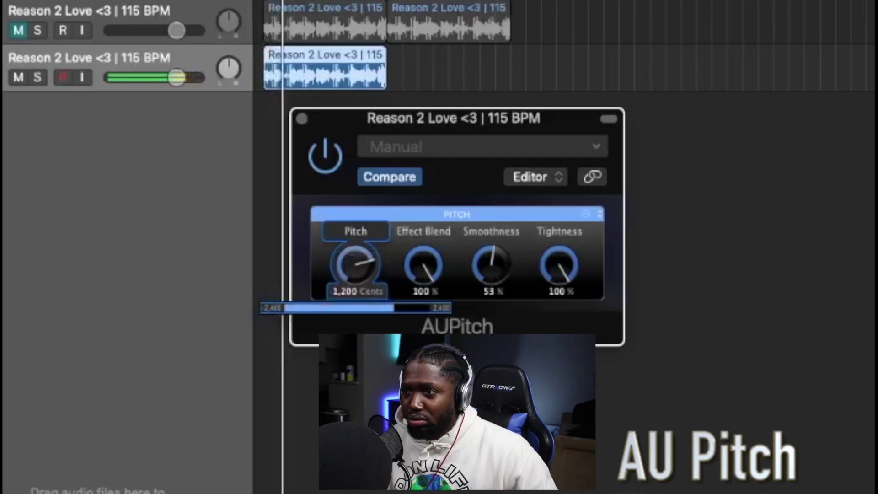